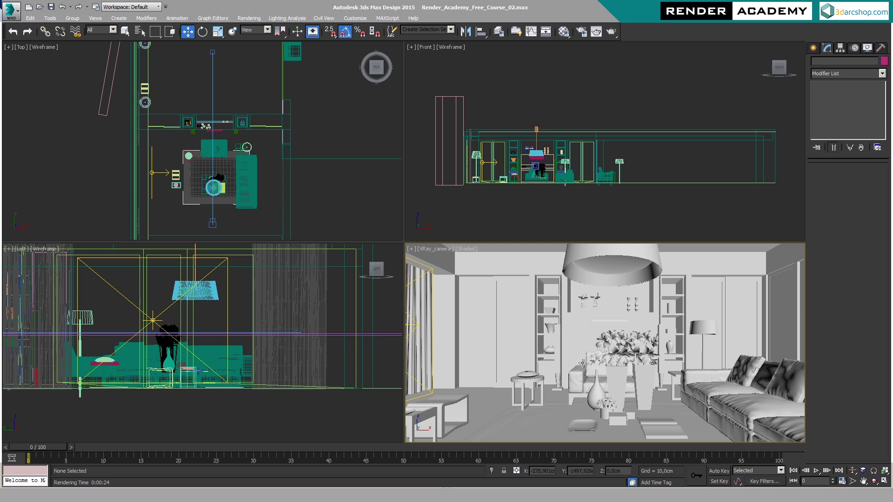
- Inspect the material's diffuse colour without changing it, then show the 800 × 580 render in the V-Ray frame buffer
left_click(564, 31)
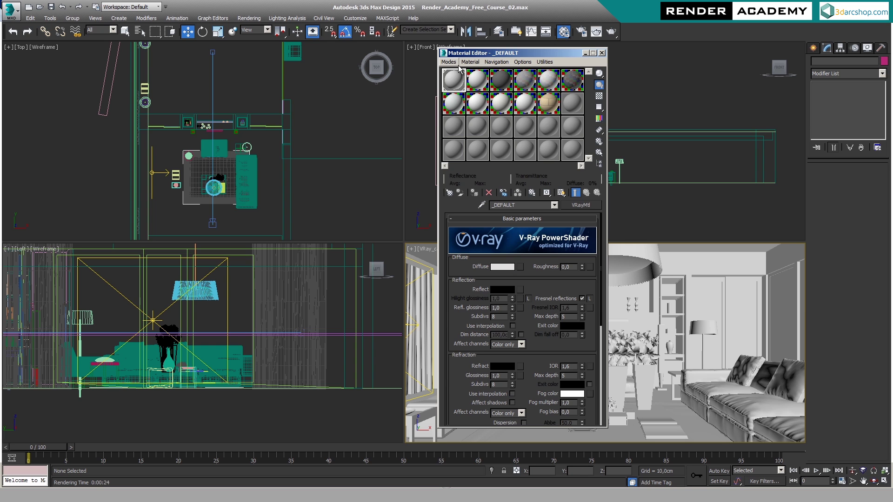
left_click(500, 267)
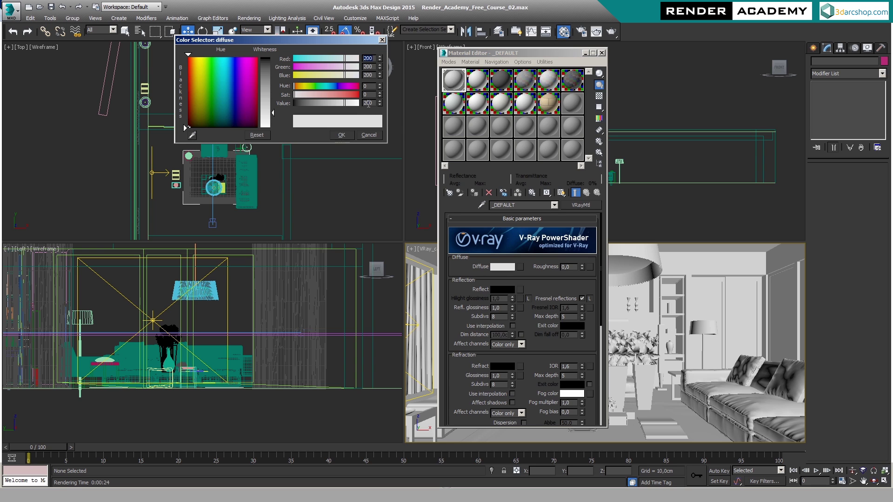
left_click(368, 135)
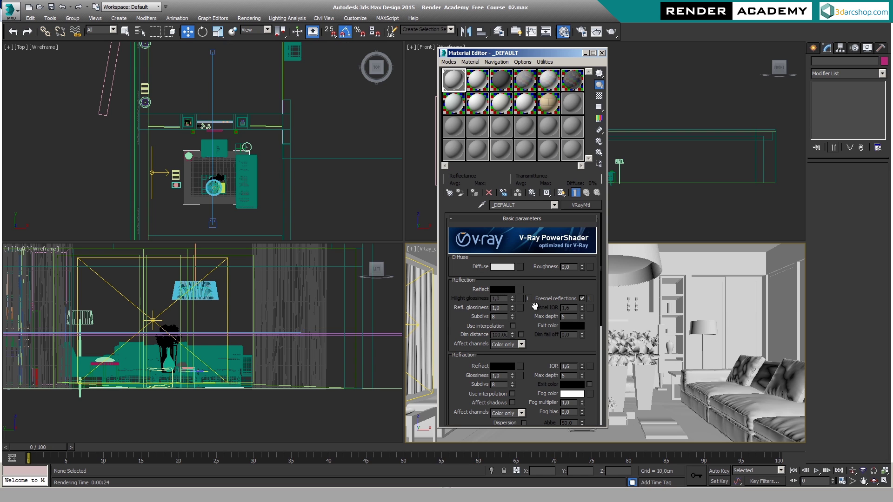
left_click(602, 52)
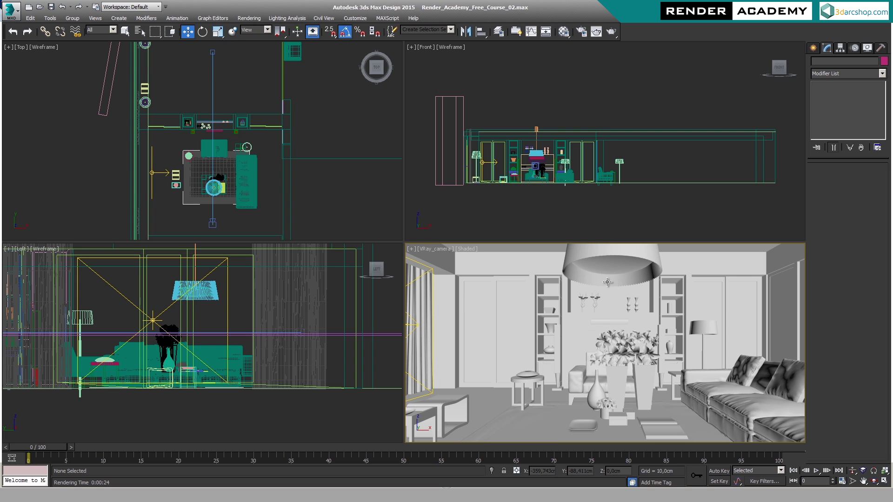
right_click(483, 321)
left_click(500, 432)
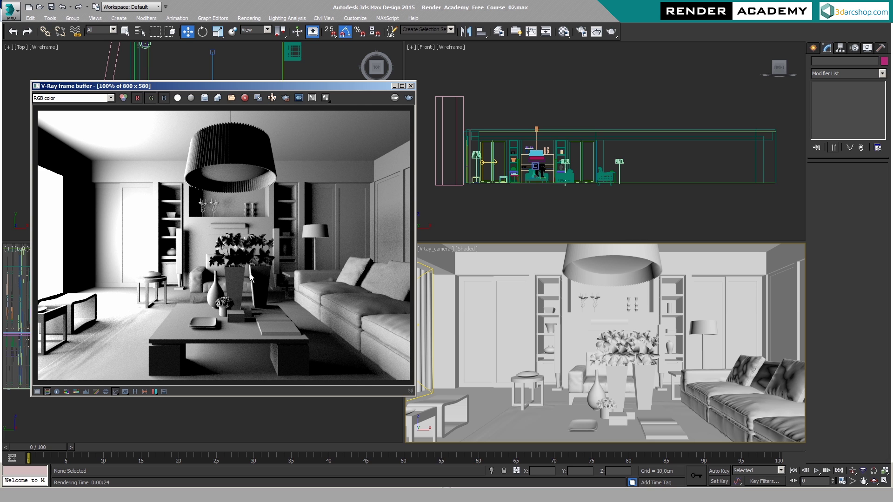
- Open the V-Ray Render Setup dialog and move it right, clear of the rendered image
left_click(581, 31)
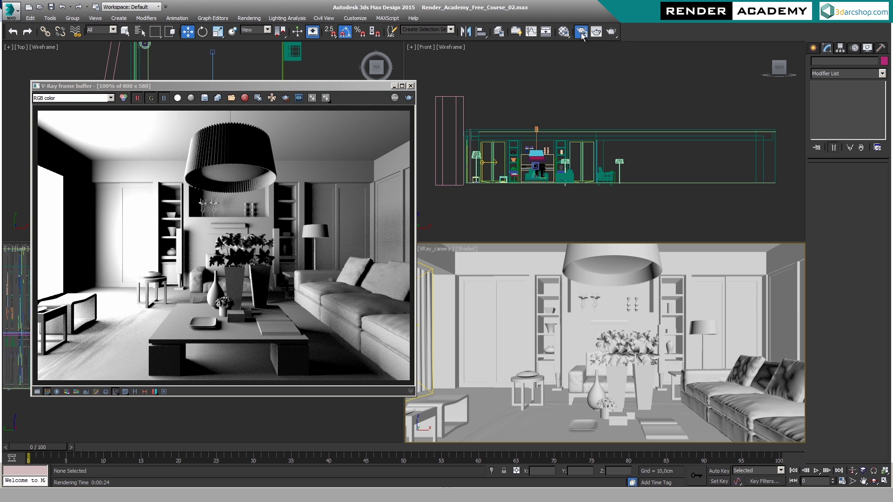
left_click_drag(419, 40, 565, 39)
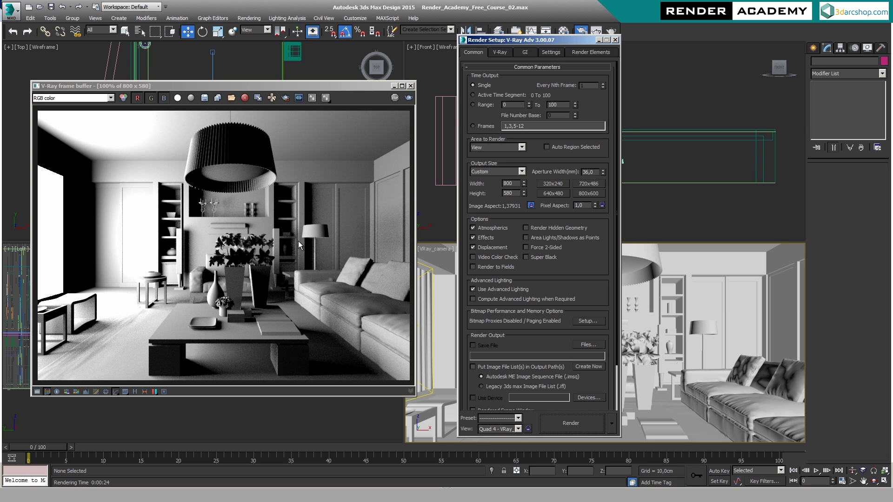
- Enable GI with Light cache as the secondary engine and Light cache Subdivs set to 200
left_click(524, 53)
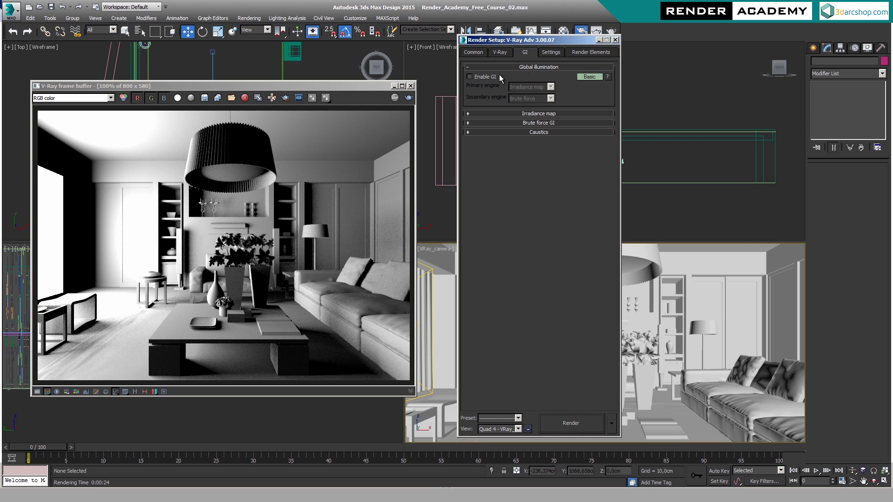
left_click(469, 77)
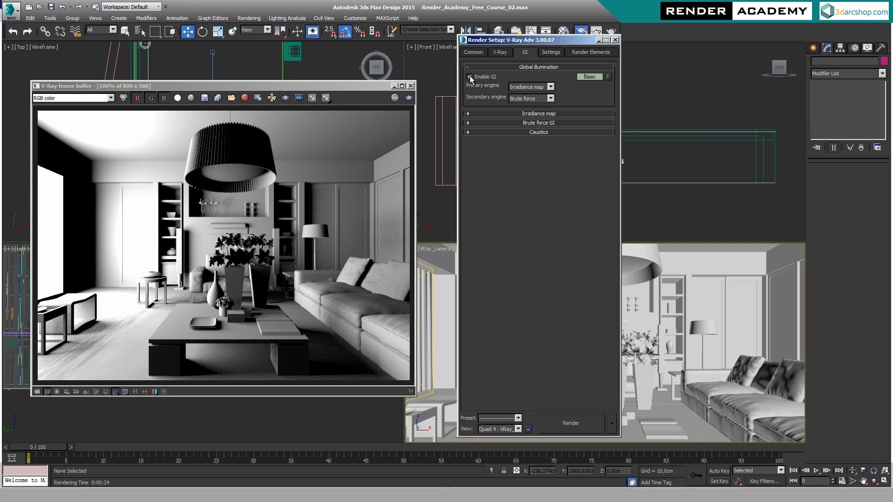
left_click(549, 99)
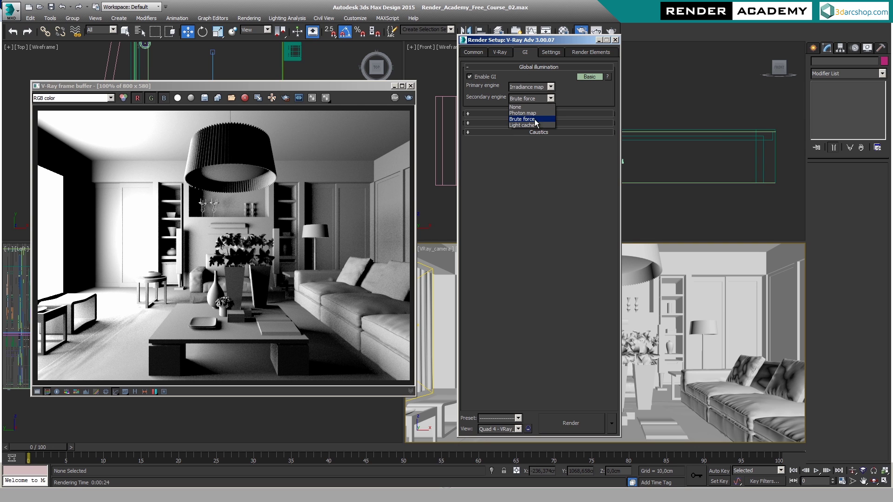
left_click(528, 126)
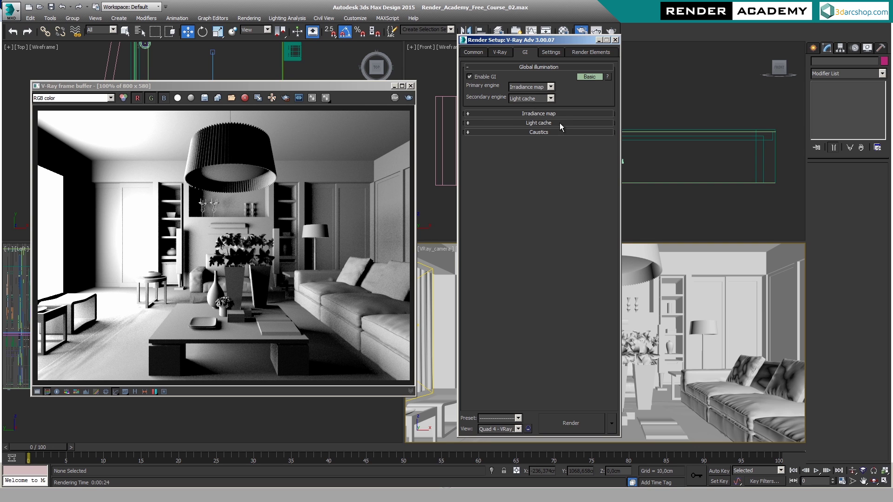
left_click(528, 124)
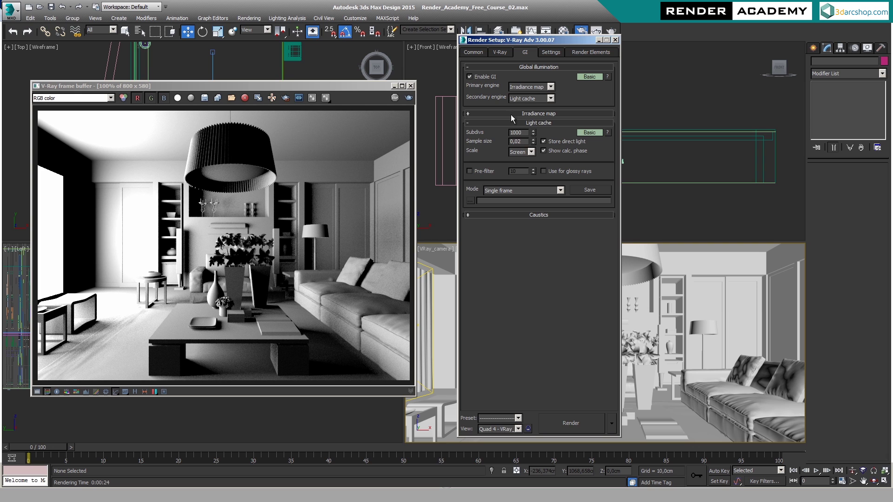
double_click(519, 132)
type("200")
- Switch the irradiance map preset from High to Very low and lower its Subdivs to 20
left_click(542, 113)
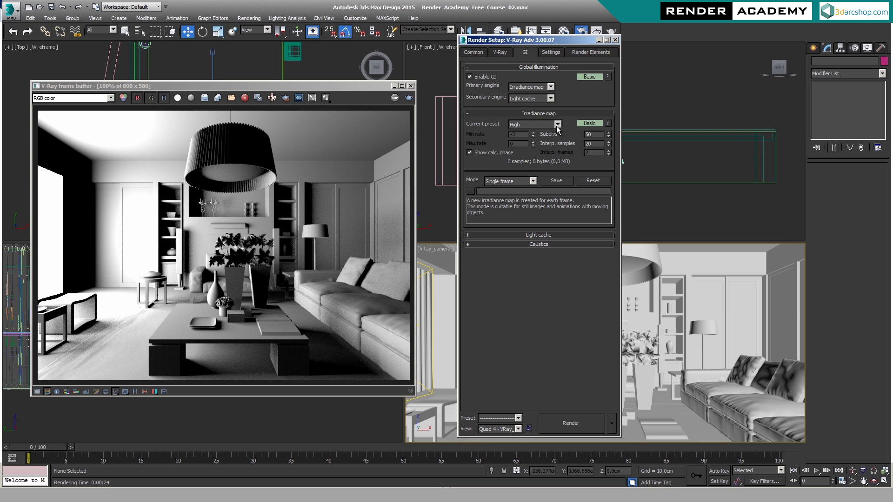
left_click(557, 126)
left_click(524, 141)
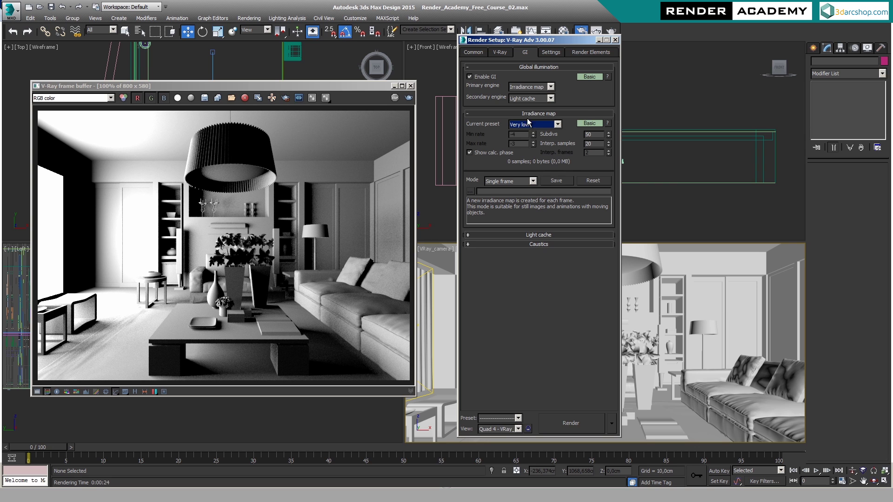
double_click(588, 134)
type("20")
key("Return")
left_click(526, 113)
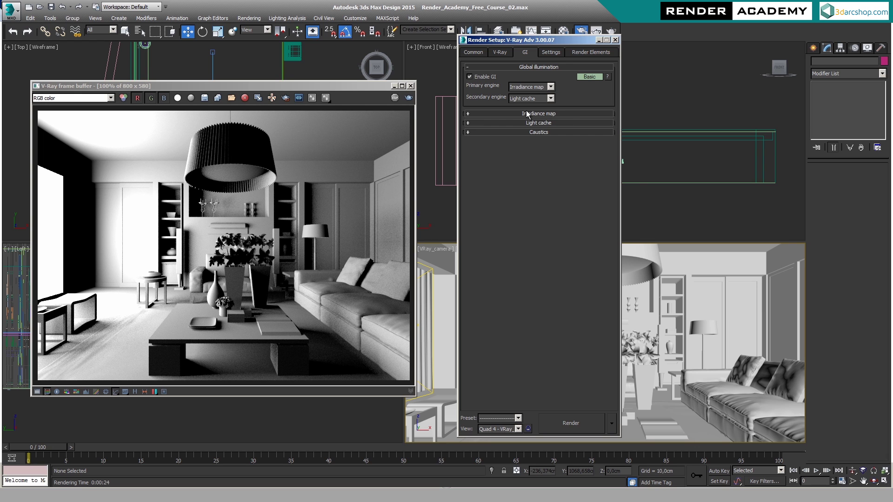
- Switch GI to Advanced mode and turn on ambient occlusion with a 25 cm radius
left_click(587, 77)
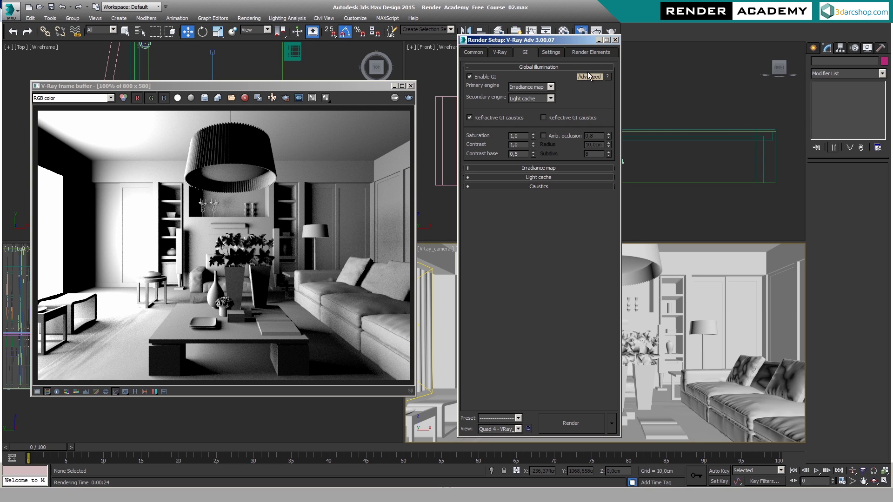
left_click(543, 136)
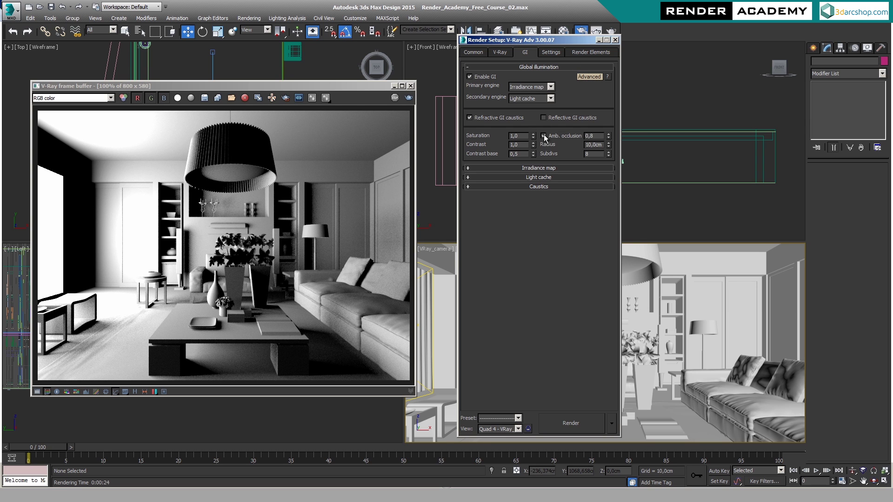
double_click(595, 144)
type("25")
key("Return")
left_click(526, 178)
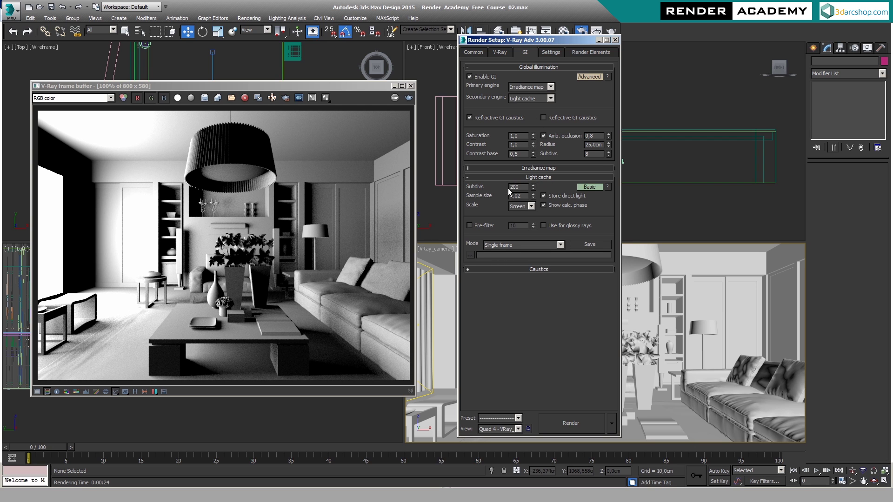
left_click(542, 168)
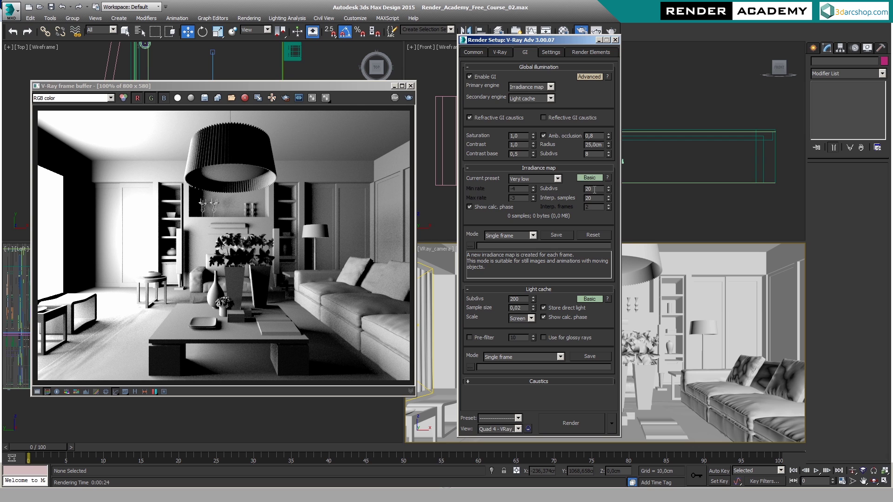
- Show the Settings tab's System rollout in Advanced mode
left_click(551, 53)
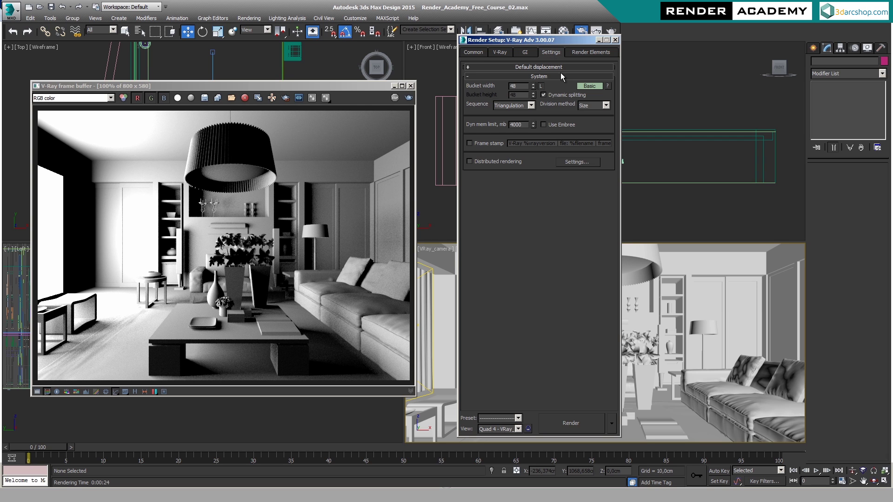
left_click(589, 86)
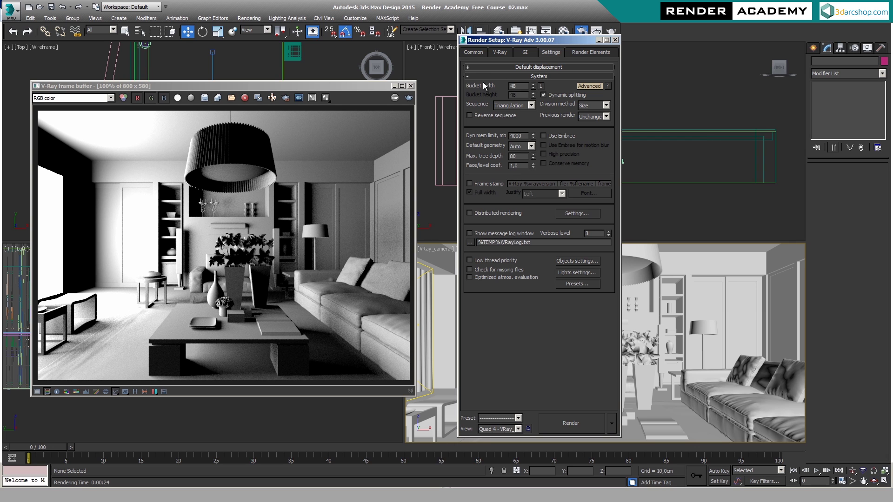
- Change the V-Ray image sampler type from Adaptive to Fixed, keeping the Area filter
left_click(500, 54)
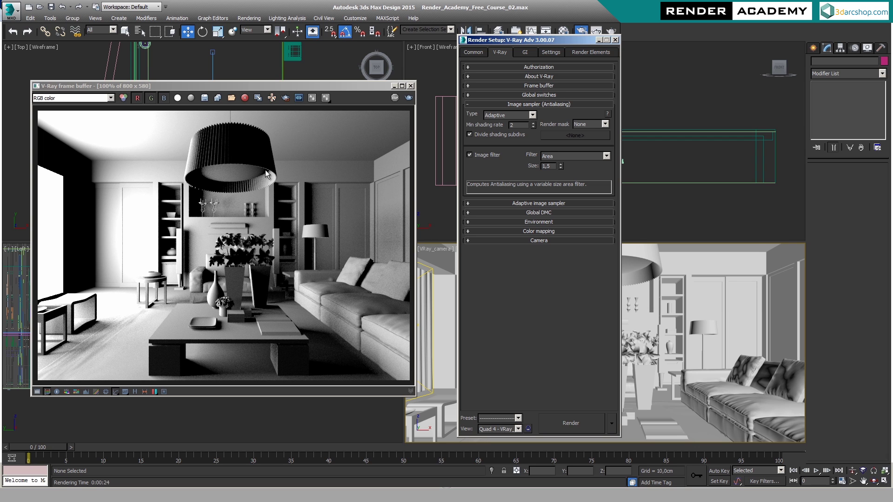
left_click(503, 117)
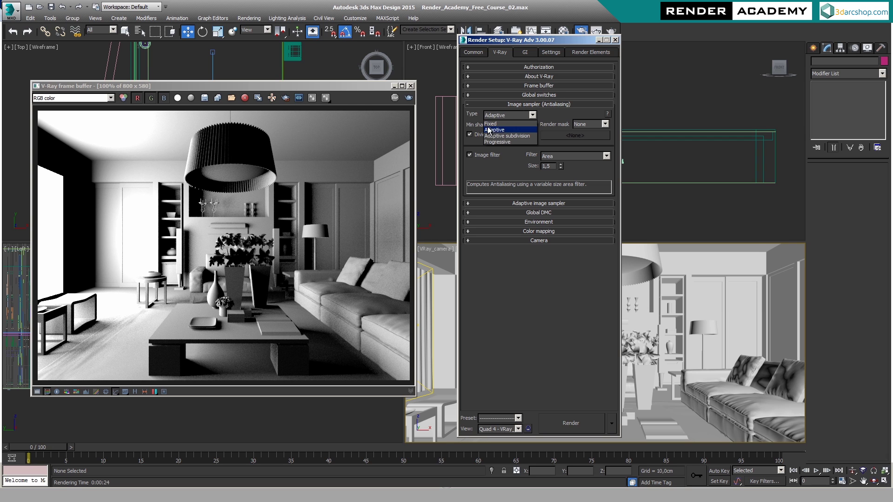
left_click(491, 125)
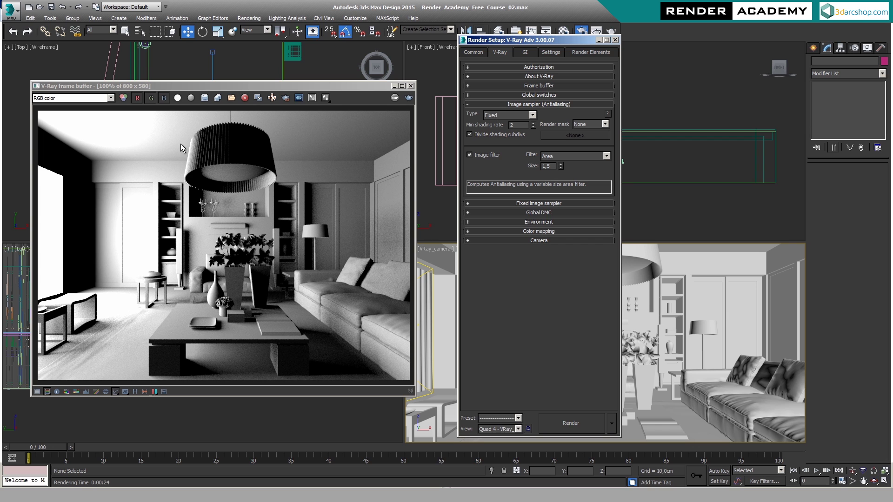
left_click(287, 217)
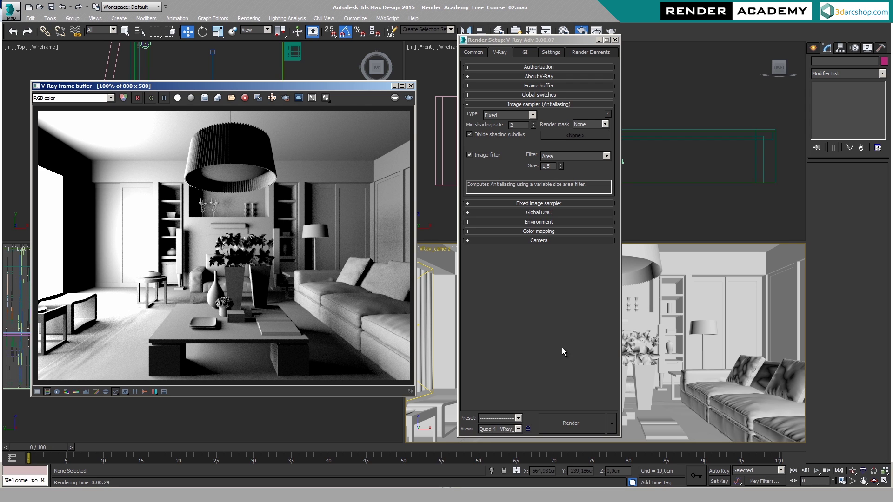
- Render the living-room draft with the new GI settings, then close Render Setup and reposition the frame buffer
left_click(570, 423)
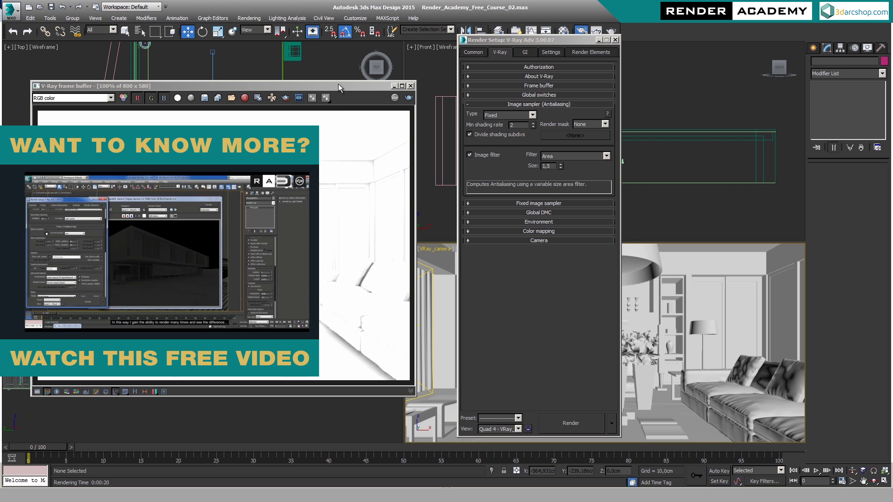
left_click_drag(578, 43, 585, 41)
left_click(622, 39)
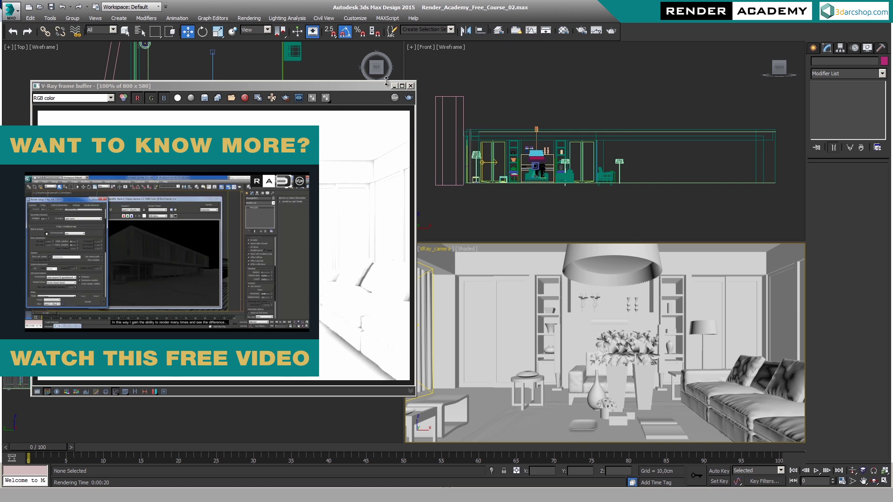
left_click_drag(370, 89, 657, 89)
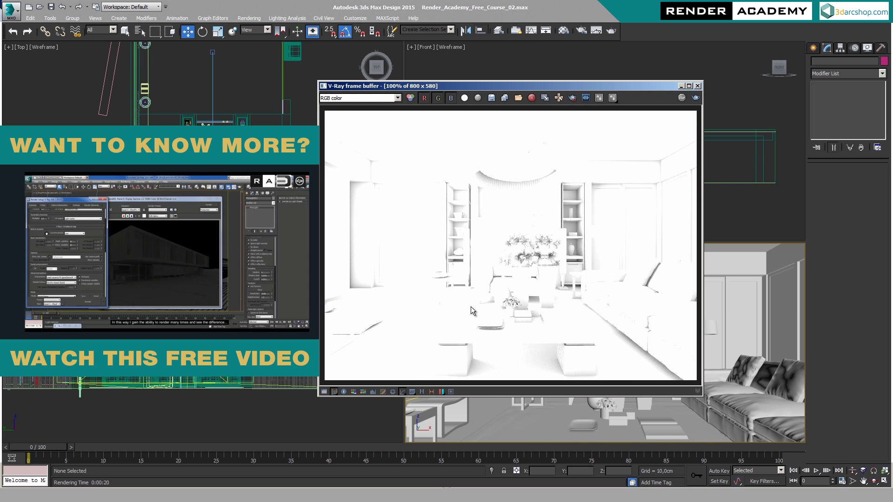
- Lower the VRayLight001 multiplier from 20 to 5,0
left_click(151, 138)
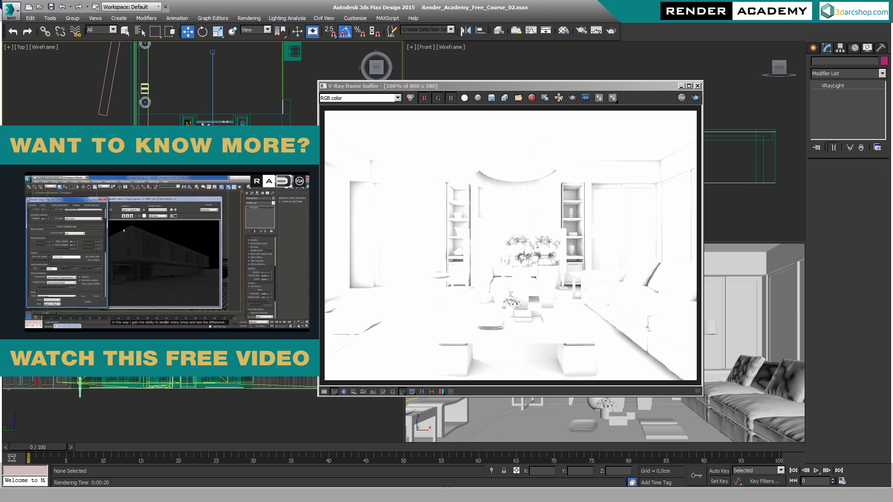
double_click(855, 242)
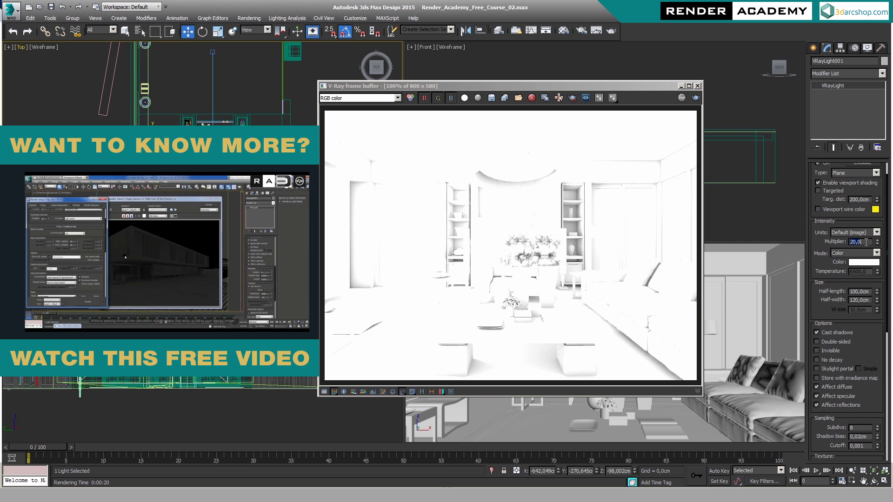
type("5,0")
key("Return")
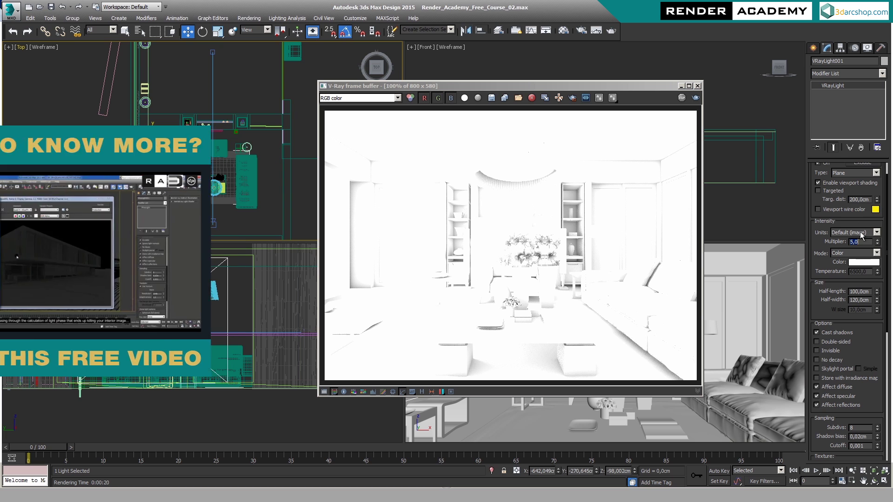
- Re-render the living room in the frame buffer for a balanced clay image, then close it
left_click(558, 176)
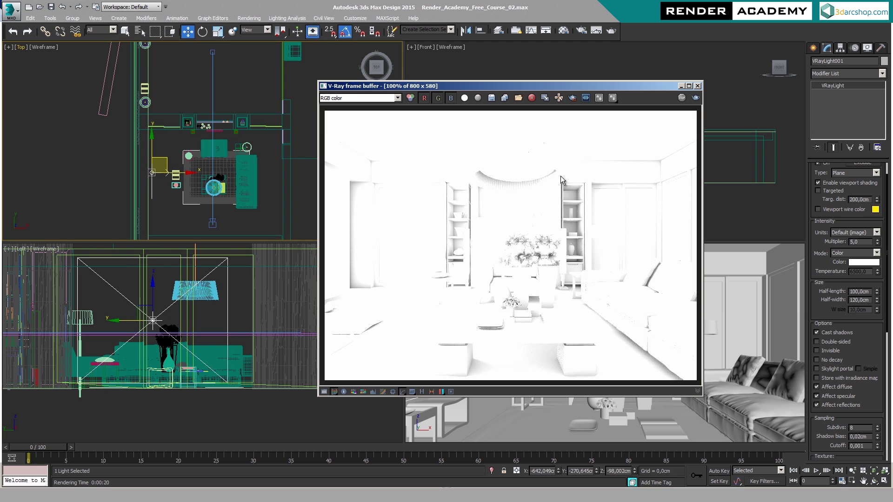
left_click(695, 98)
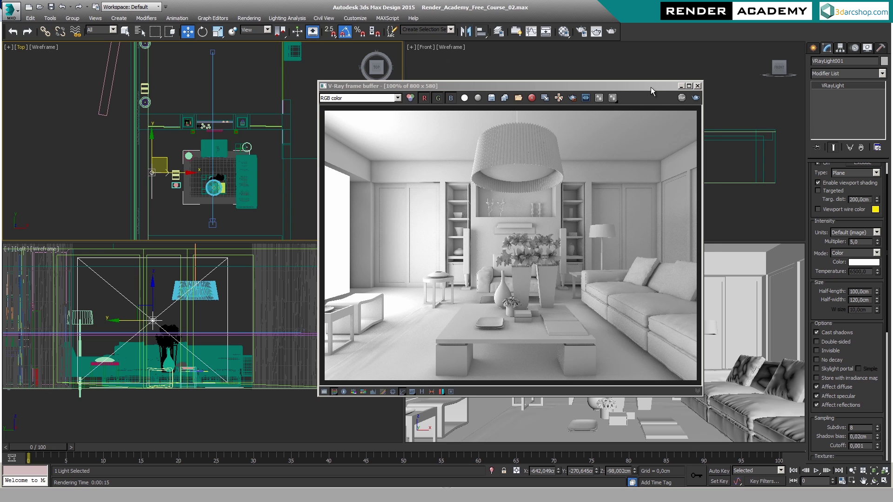
left_click_drag(651, 88, 661, 86)
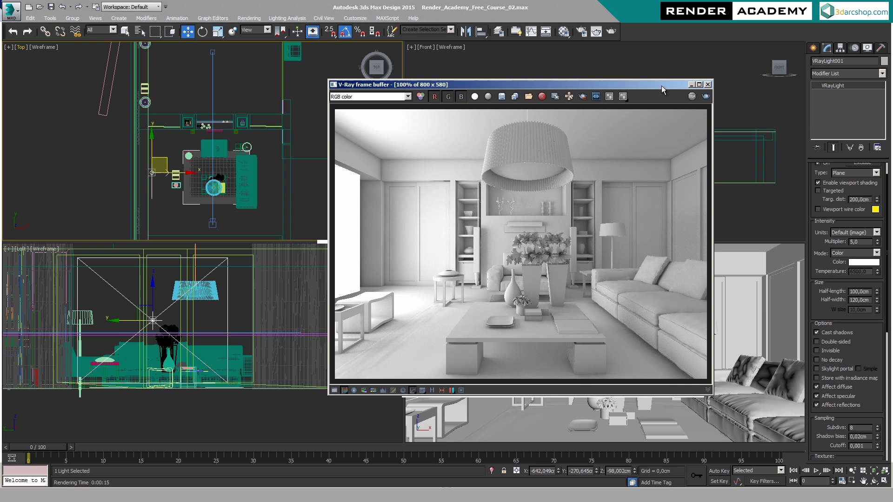
left_click(708, 84)
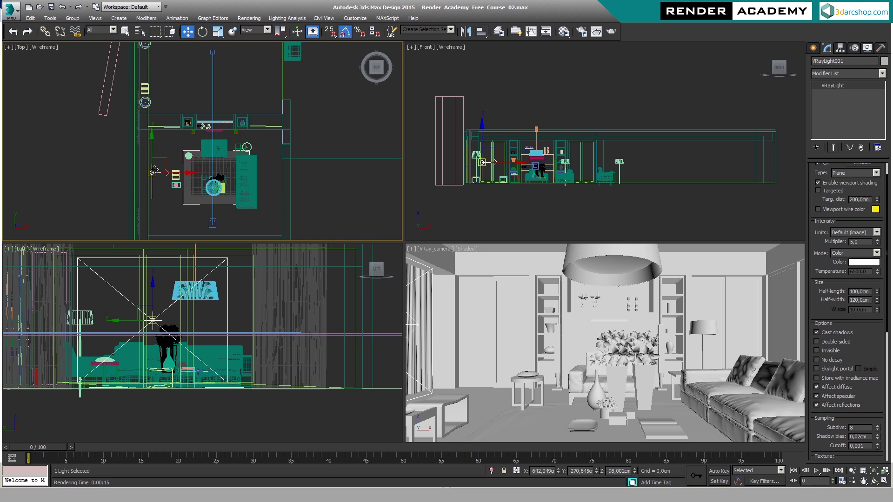
- Review the Common and GI tabs in Render Setup, then bring up the Material Editor on _DEFAULT VRayMtl
left_click_drag(888, 196, 886, 170)
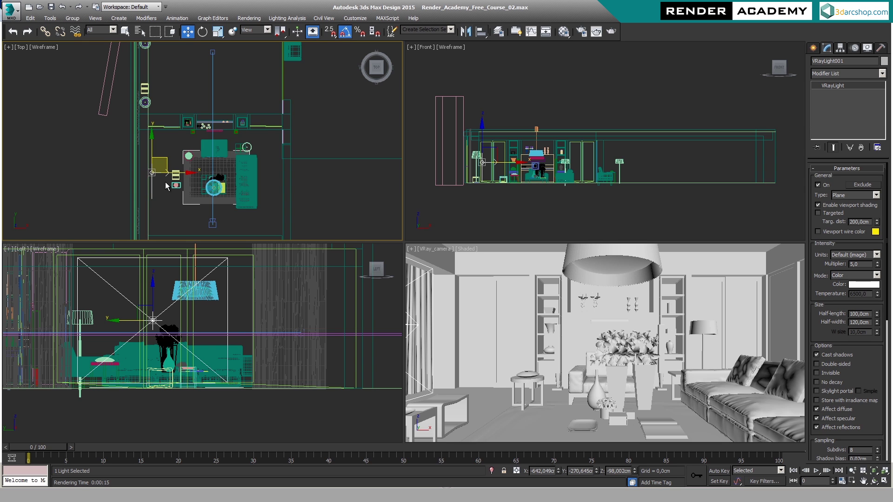
left_click(583, 32)
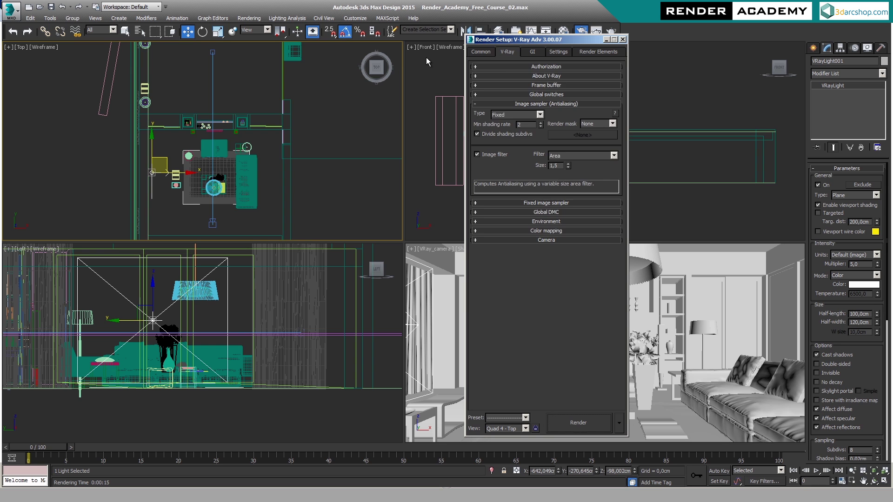
left_click(489, 51)
left_click_drag(613, 389, 612, 213)
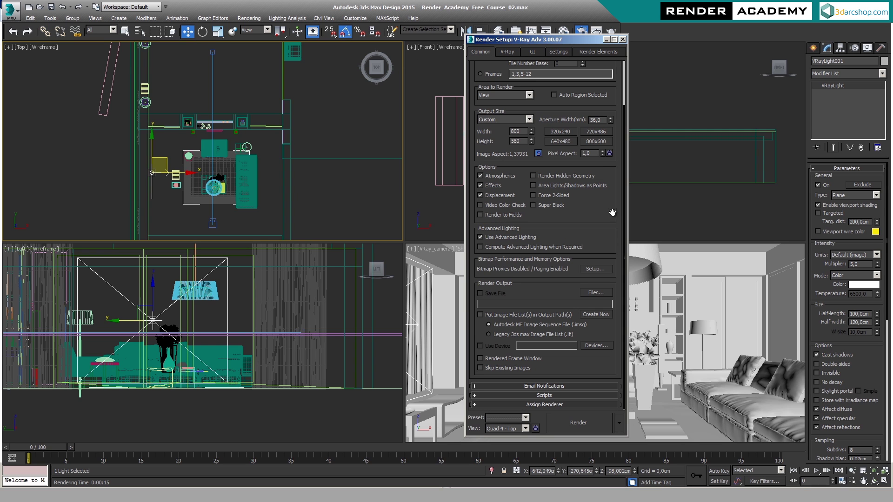
left_click(530, 52)
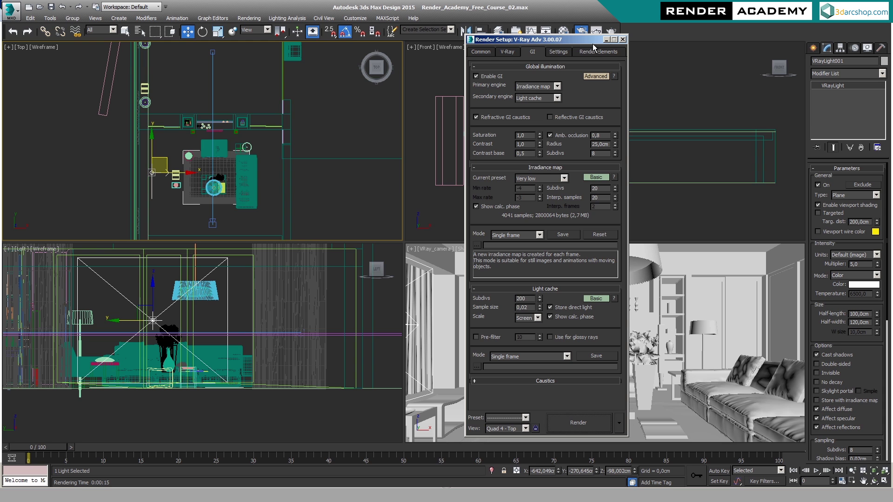
left_click(622, 40)
left_click(566, 34)
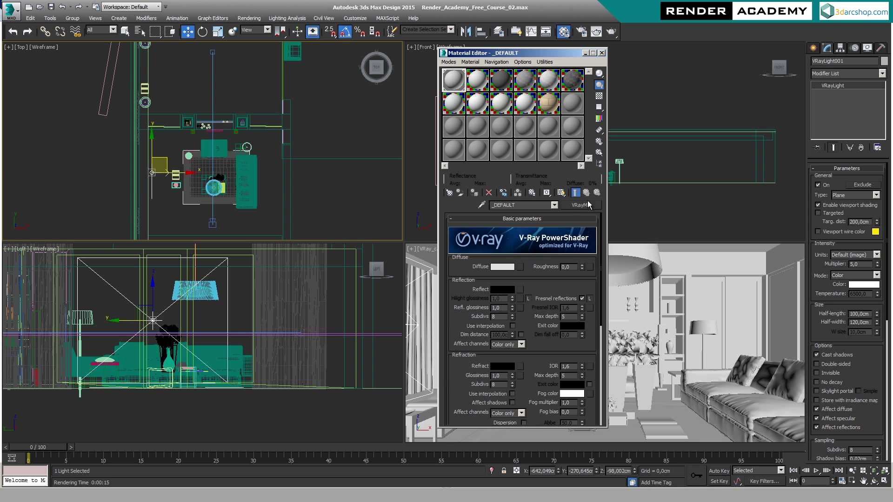
- Confirm the _DEFAULT material's diffuse grey is Value 200 and accept it unchanged
left_click(503, 267)
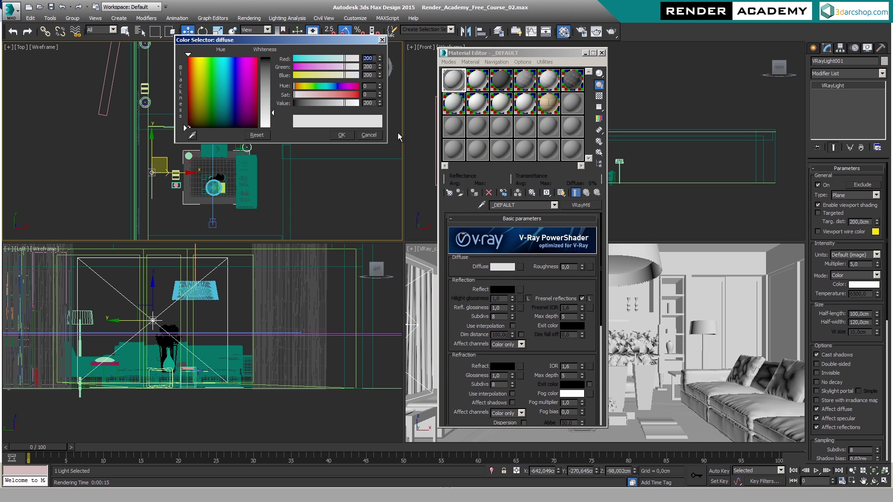
double_click(372, 104)
left_click(342, 134)
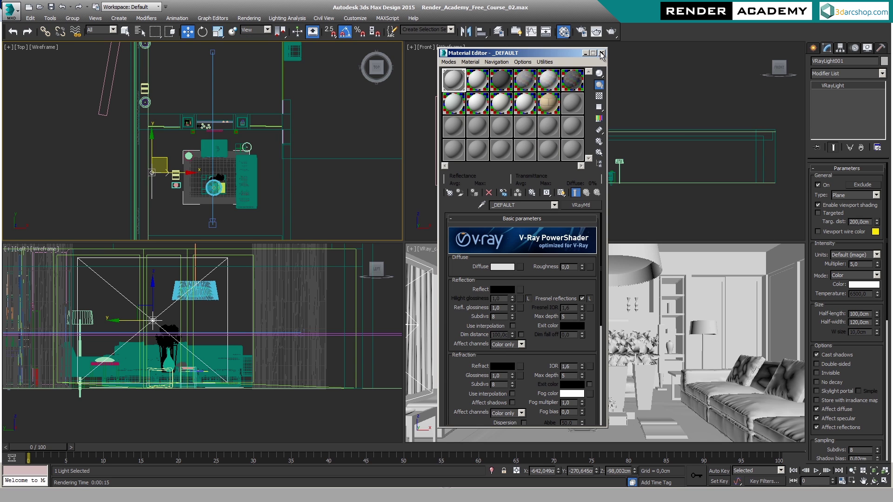
- Close the Material Editor and reopen the last clay render in the V-Ray VFB
left_click(602, 53)
right_click(491, 291)
right_click(478, 296)
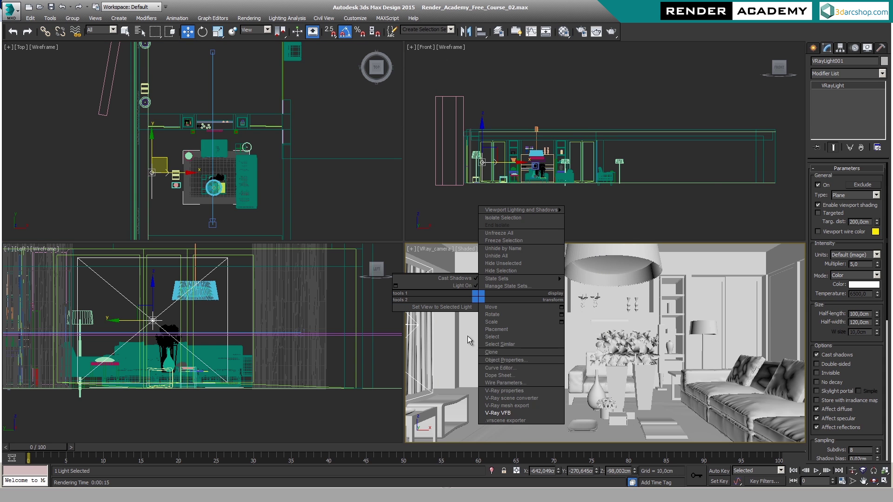
left_click(500, 413)
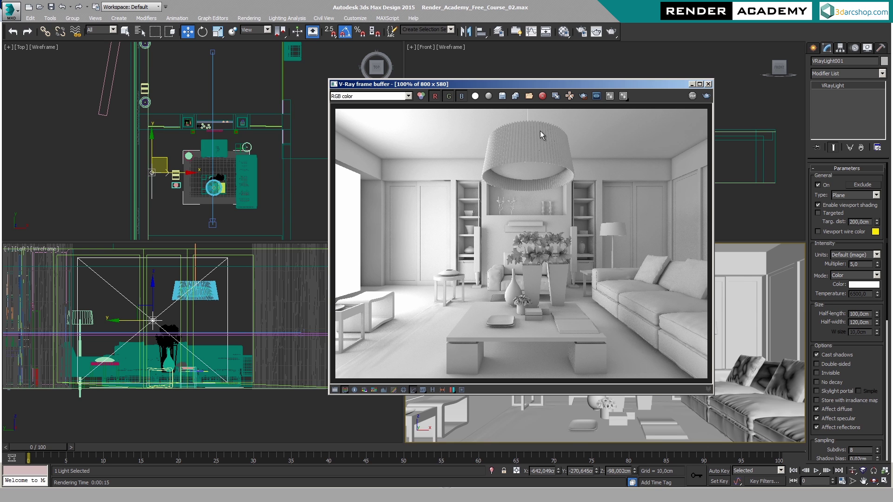
- Zoom and pan the frame buffer to check the lampshade and candle holders for noise
scroll(492, 149, "up", 2)
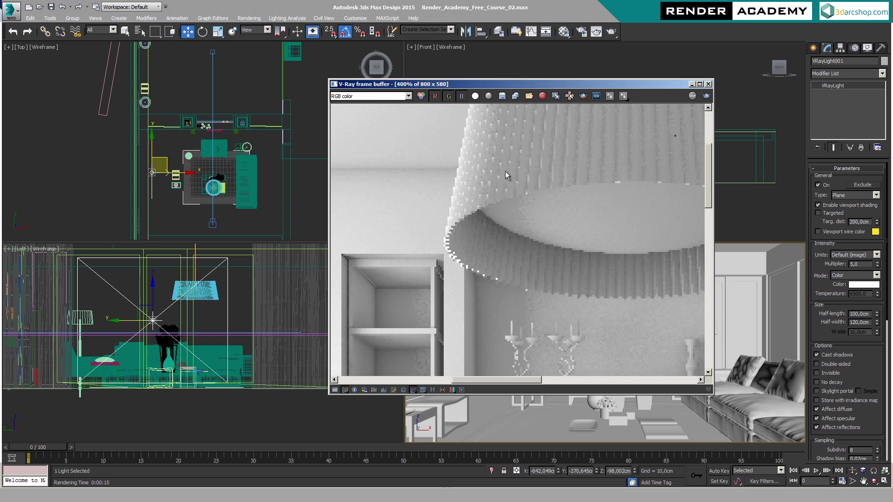
scroll(509, 208, "down", 2)
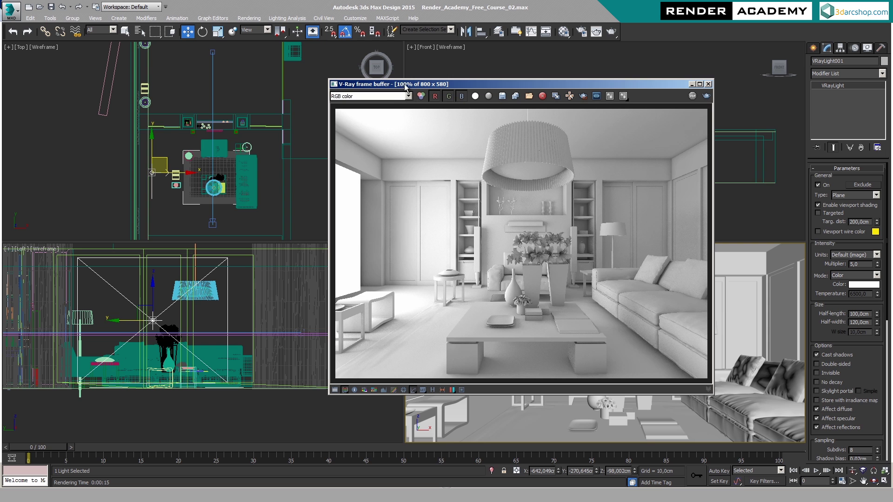
scroll(503, 180, "up", 1)
scroll(490, 194, "up", 2)
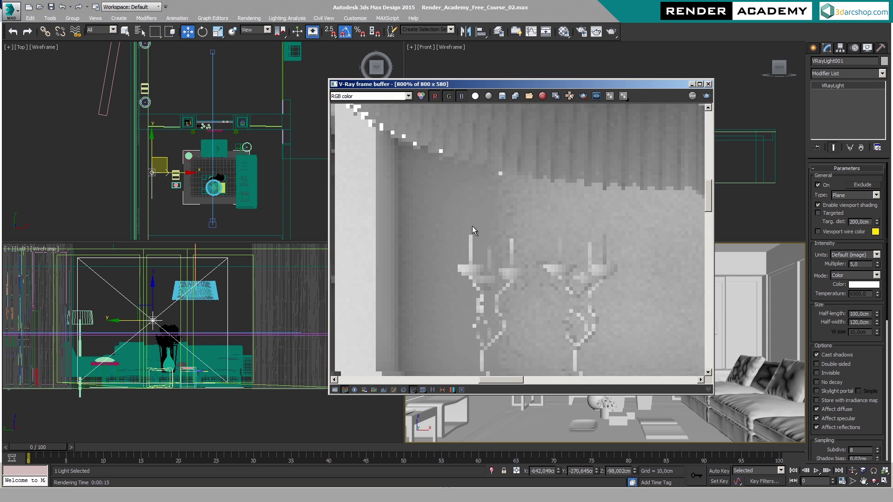
scroll(616, 252, "down", 1)
middle_click_drag(601, 241, 513, 228)
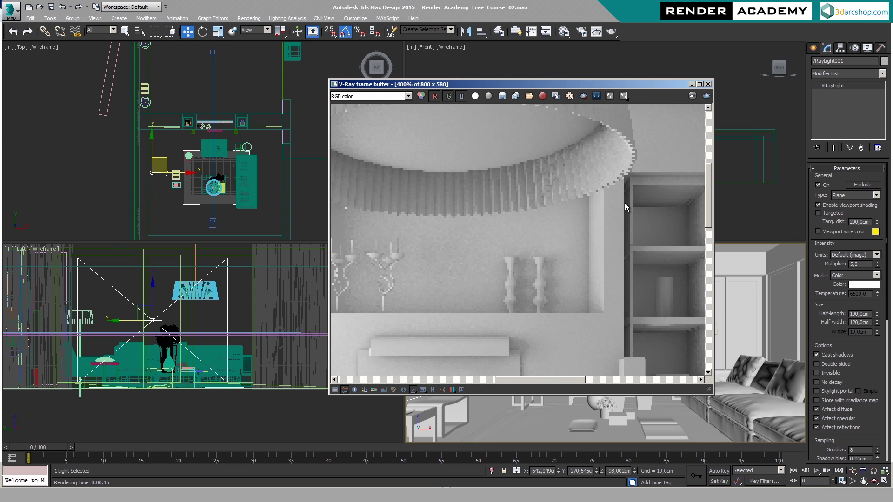
middle_click_drag(624, 203, 589, 233)
scroll(500, 239, "down", 3)
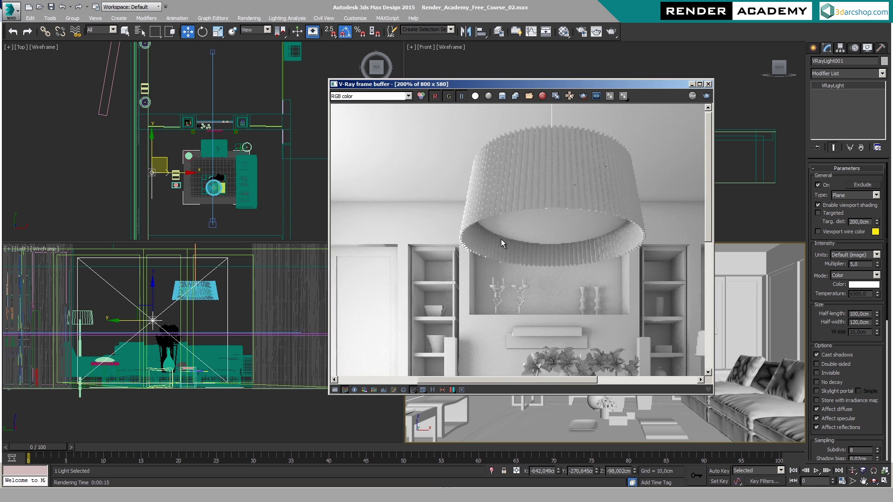